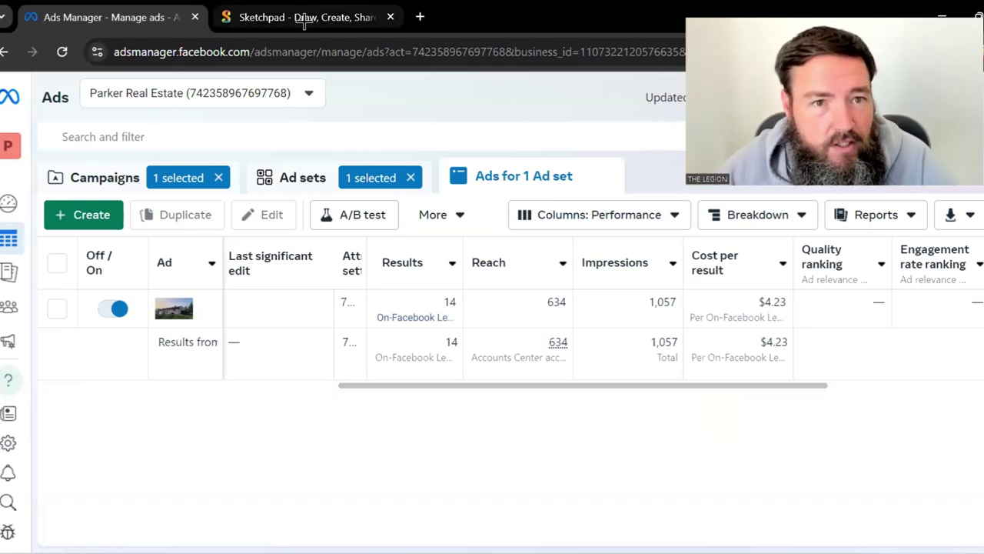
- Switch to Sketchpad and sketch an ad headed "Fb" with a text line above a square frame containing a house
click(300, 17)
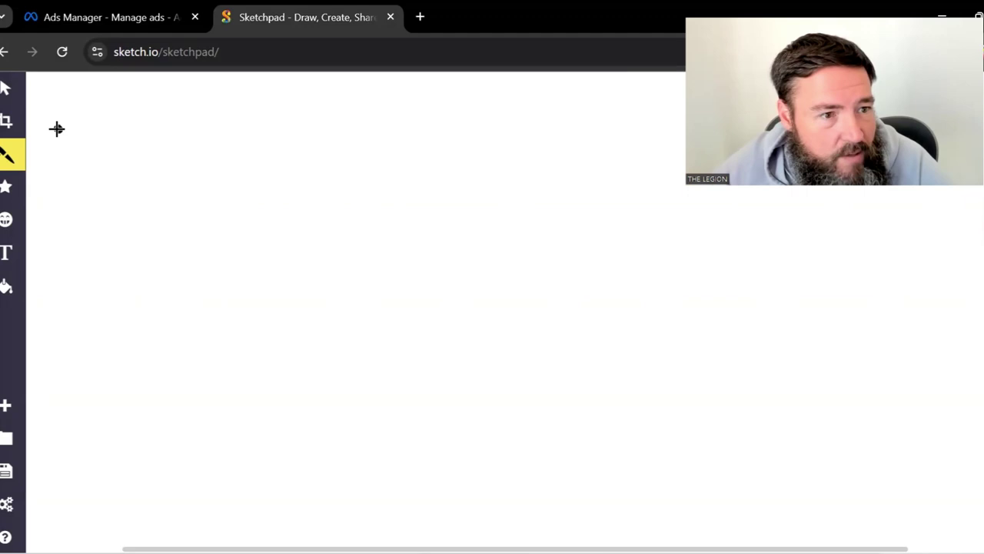
mouse_move(81, 94)
mouse_down()
mouse_move(41, 115)
mouse_move(40, 131)
mouse_move(105, 102)
mouse_move(116, 125)
mouse_move(108, 148)
mouse_up()
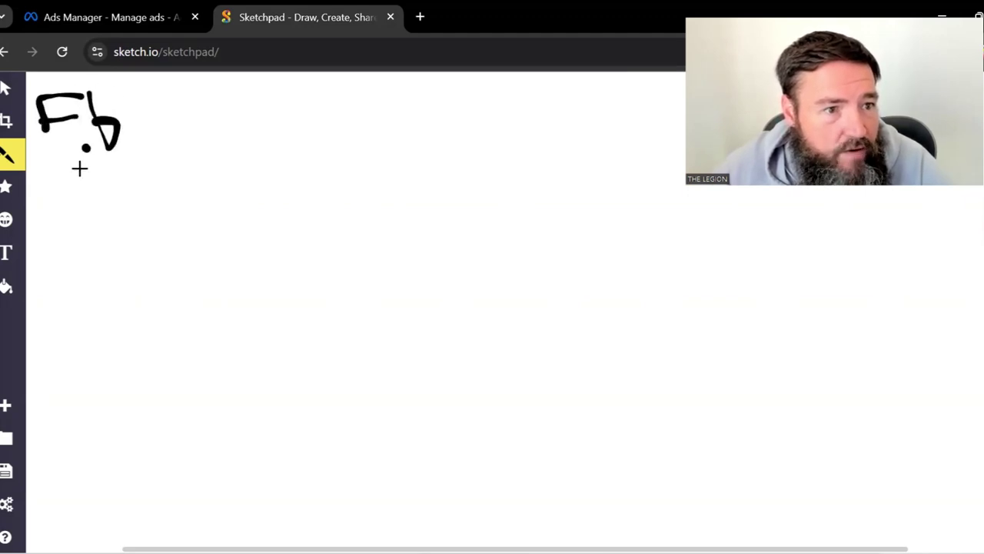
mouse_move(53, 194)
mouse_down()
mouse_move(56, 279)
mouse_move(158, 287)
mouse_move(146, 189)
mouse_move(57, 203)
mouse_up()
drag(58, 164, 156, 167)
mouse_move(91, 201)
mouse_down()
mouse_move(77, 233)
mouse_move(100, 211)
mouse_move(91, 202)
mouse_up()
mouse_move(78, 243)
mouse_down()
mouse_move(81, 269)
mouse_move(121, 269)
mouse_move(127, 229)
mouse_up()
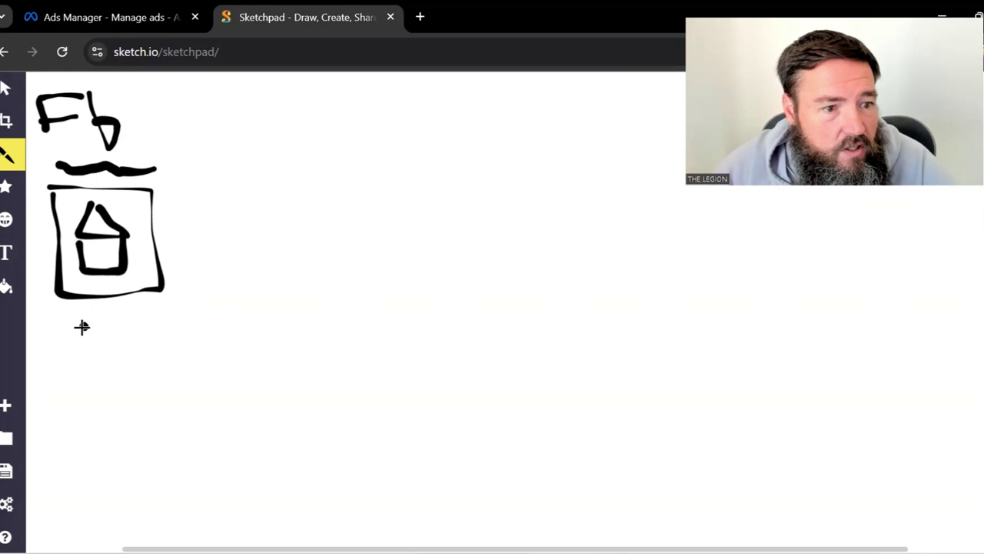
- Draw a caption line and a small marked button beneath the framed house of the ad
mouse_move(54, 309)
mouse_down()
mouse_move(204, 318)
mouse_move(162, 299)
mouse_move(176, 313)
mouse_up()
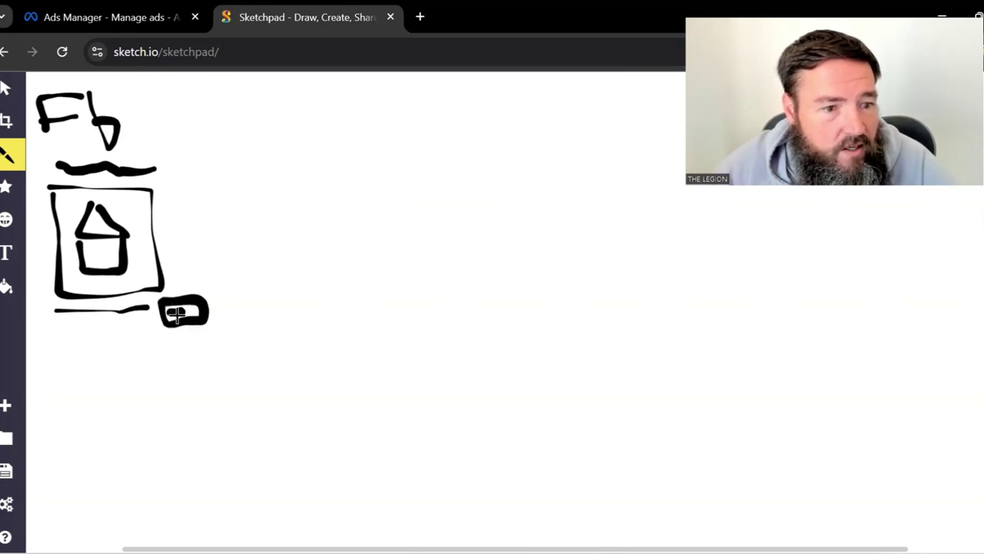
click(124, 354)
mouse_move(136, 346)
mouse_down()
mouse_move(166, 314)
mouse_move(184, 311)
mouse_move(164, 295)
mouse_up()
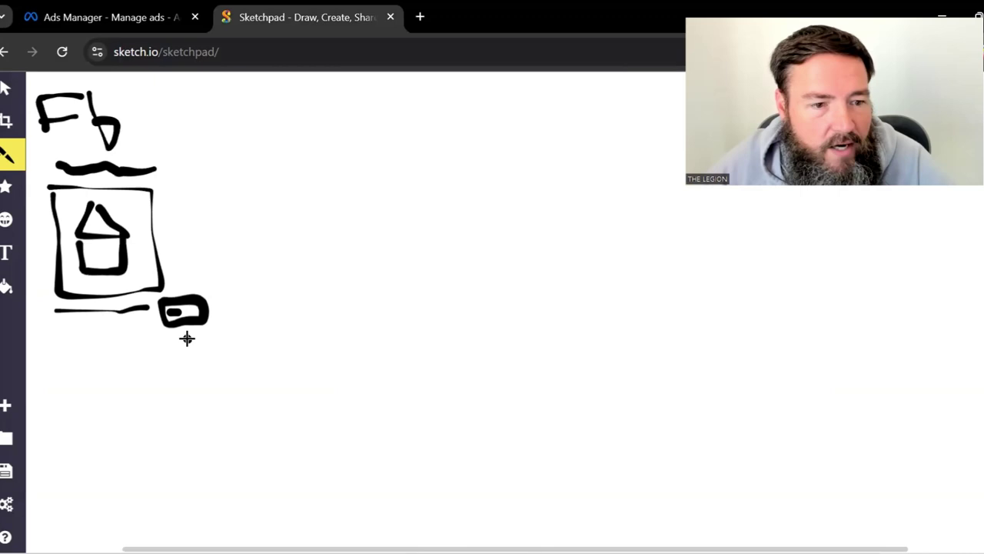
- Draw a long curved arrow from the ad's button across the canvas and, above its tip, a tall form page with five text lines
mouse_move(186, 326)
mouse_down()
mouse_move(257, 389)
mouse_move(626, 341)
mouse_move(623, 324)
mouse_move(615, 335)
mouse_move(706, 346)
mouse_up()
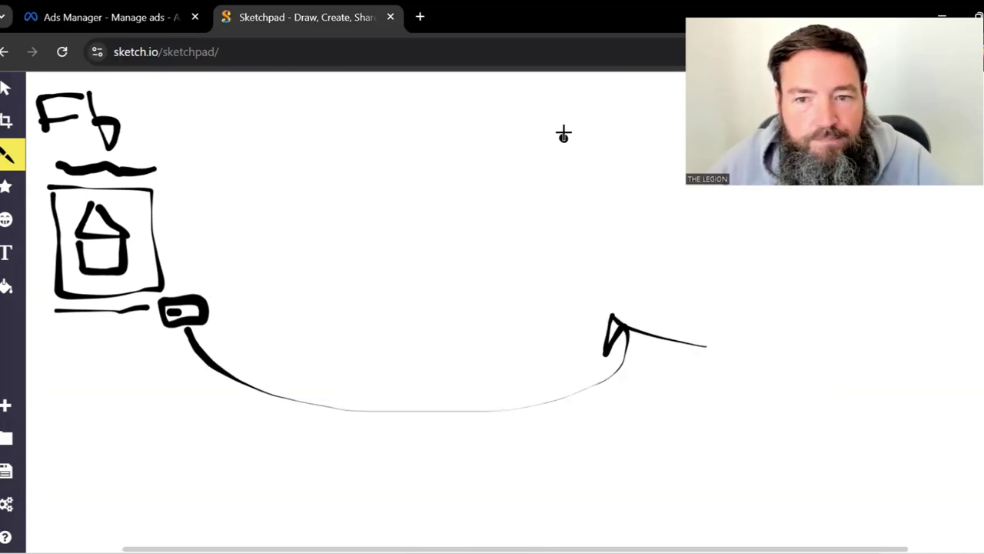
mouse_move(562, 136)
mouse_down()
mouse_move(559, 276)
mouse_move(661, 228)
mouse_move(650, 114)
mouse_move(570, 138)
mouse_move(661, 167)
mouse_up()
drag(570, 190, 650, 190)
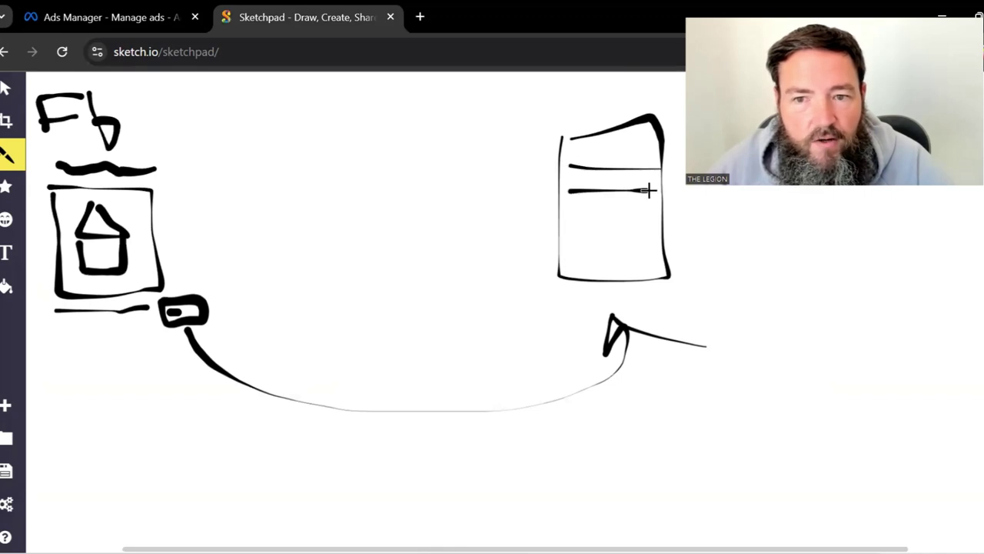
drag(572, 213, 653, 212)
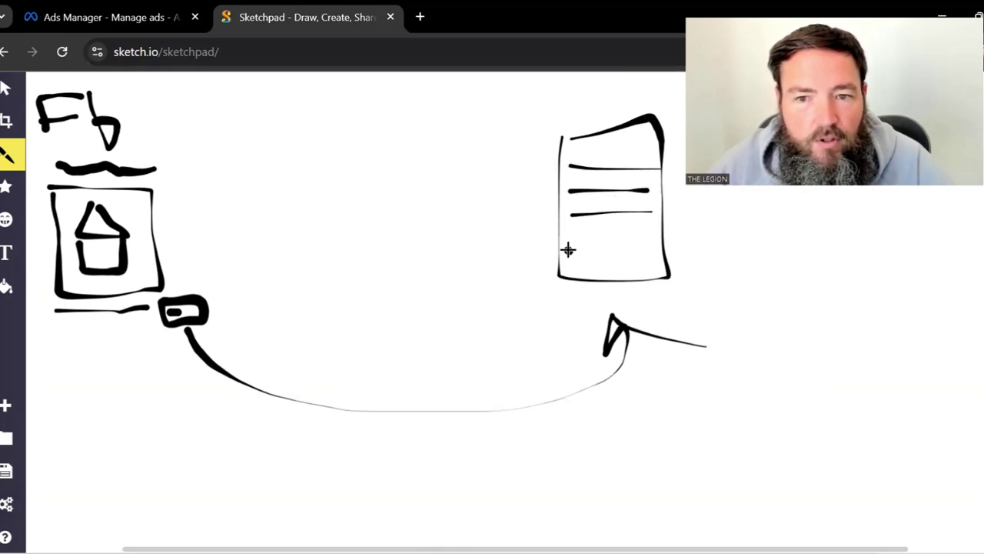
drag(582, 245, 641, 237)
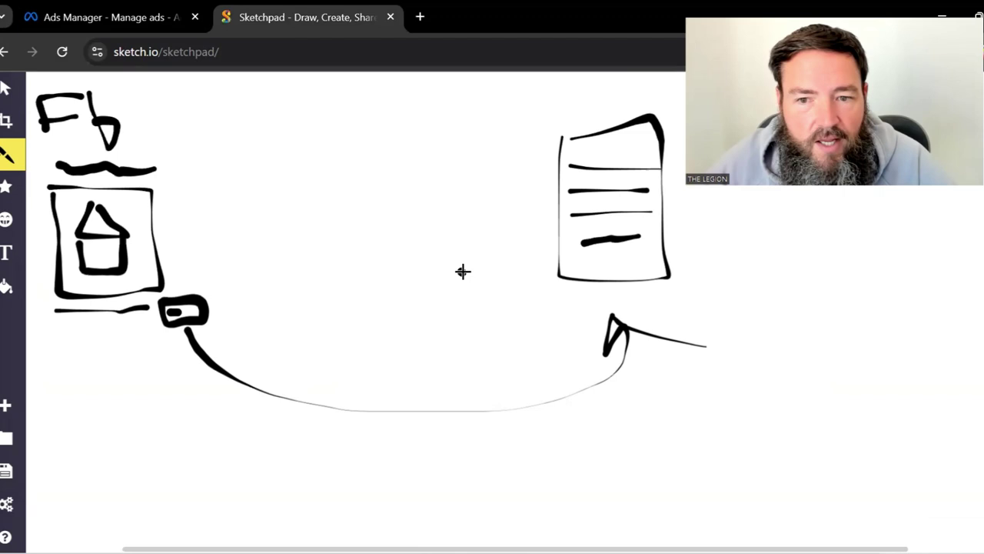
drag(583, 263, 642, 255)
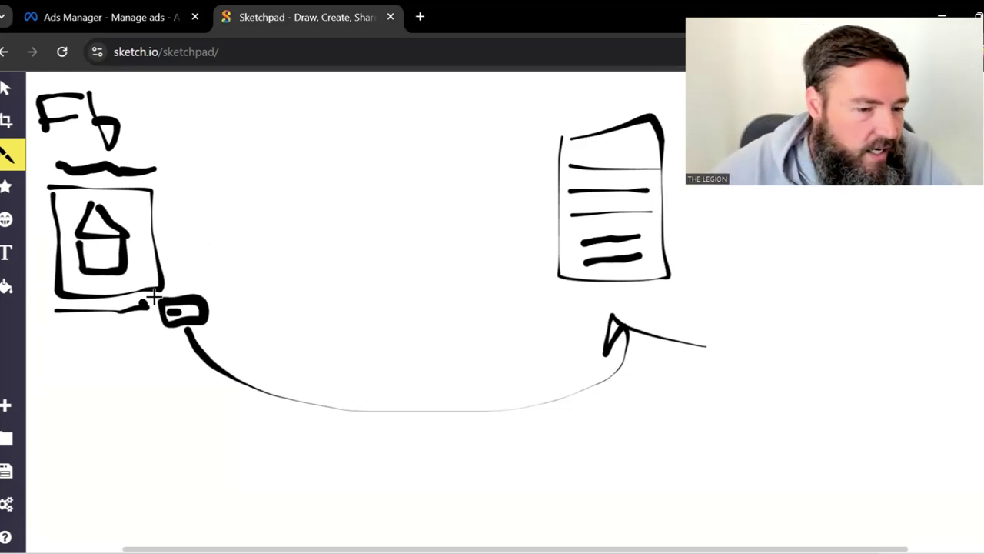
click(178, 369)
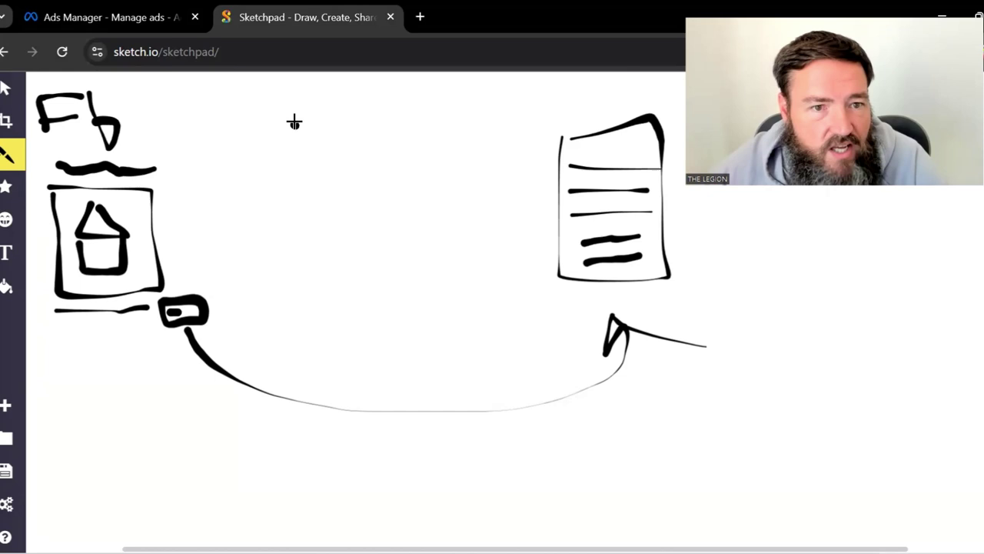
- Write "buyer" above the form page and "sell" between the ad and the form
mouse_move(523, 96)
mouse_down()
mouse_move(543, 115)
mouse_move(569, 99)
mouse_move(668, 89)
mouse_up()
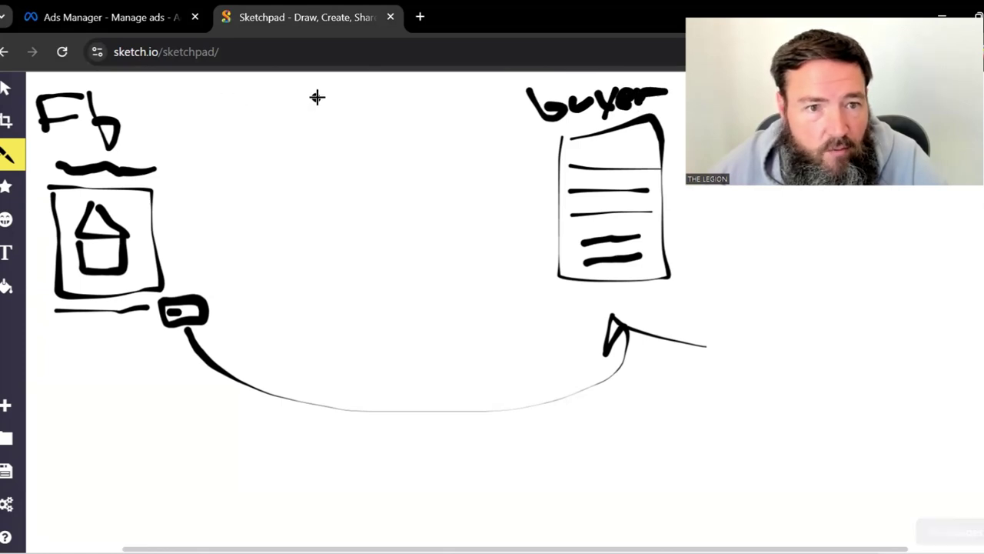
mouse_move(316, 96)
mouse_down()
mouse_move(325, 111)
mouse_move(336, 97)
mouse_move(330, 115)
mouse_move(344, 114)
mouse_move(354, 136)
mouse_up()
drag(363, 89, 366, 135)
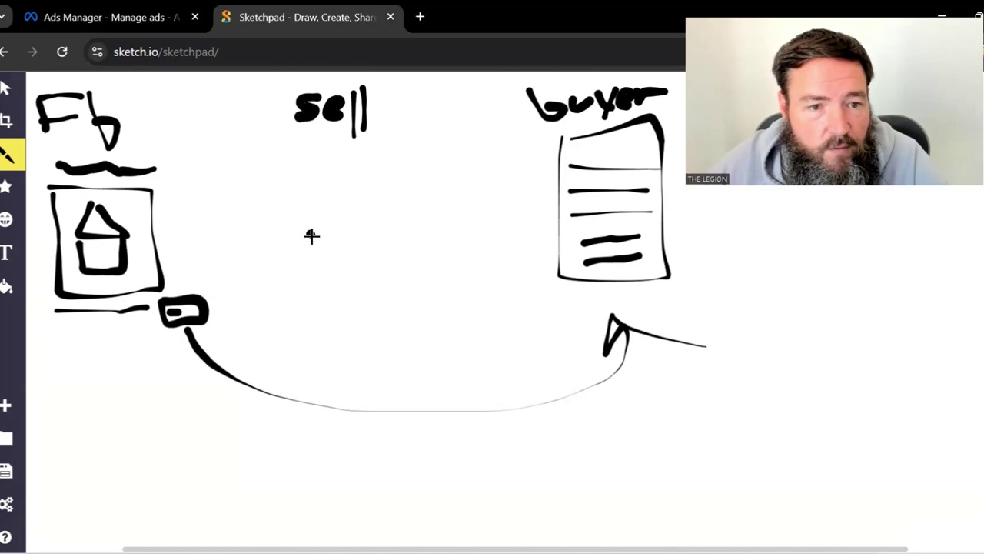
- Draw a tall empty page under "sell" and a curved arrow from the ad's button to it
mouse_move(304, 193)
mouse_down()
mouse_move(316, 321)
mouse_move(416, 321)
mouse_up()
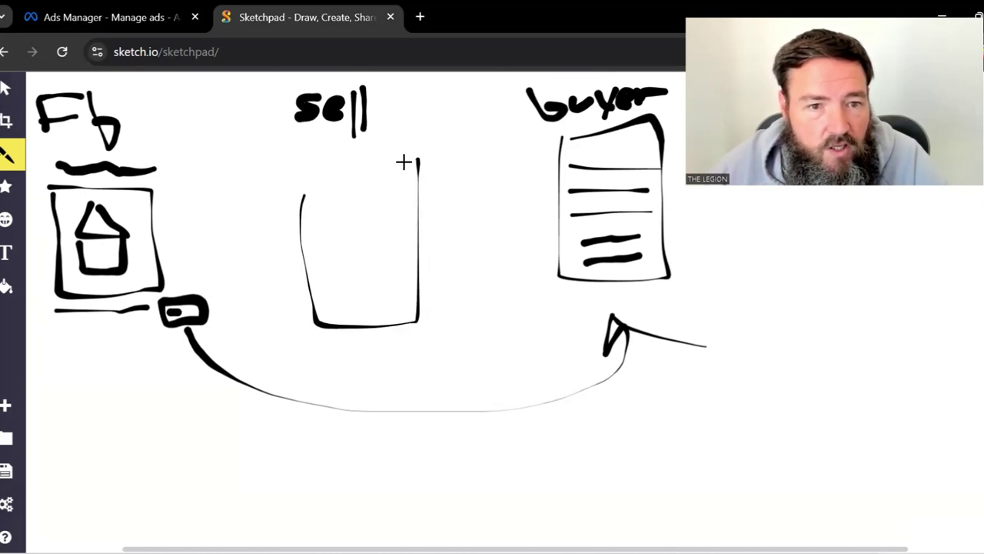
mouse_move(404, 162)
mouse_down()
mouse_move(301, 170)
mouse_move(302, 219)
mouse_up()
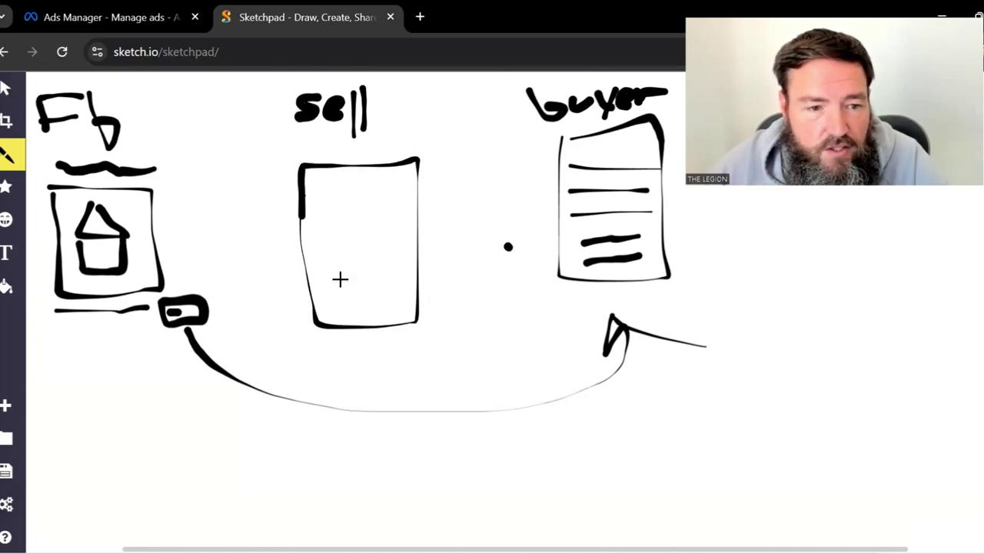
mouse_move(208, 291)
mouse_down()
mouse_move(273, 220)
mouse_move(270, 243)
mouse_up()
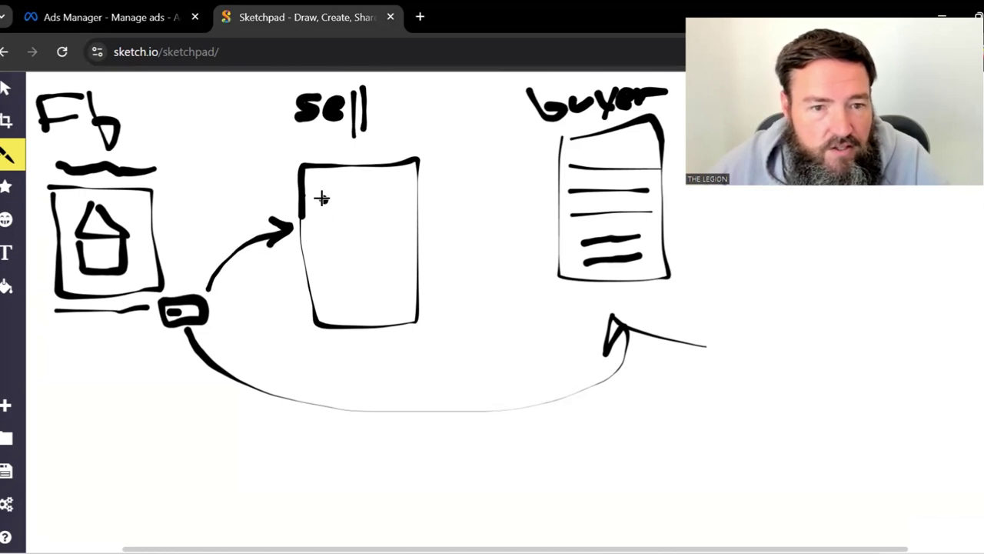
- Add a heading bar and three option boxes with the first marked to the "sell" page, and draw an arrow to the "buyer" form
drag(315, 188, 394, 187)
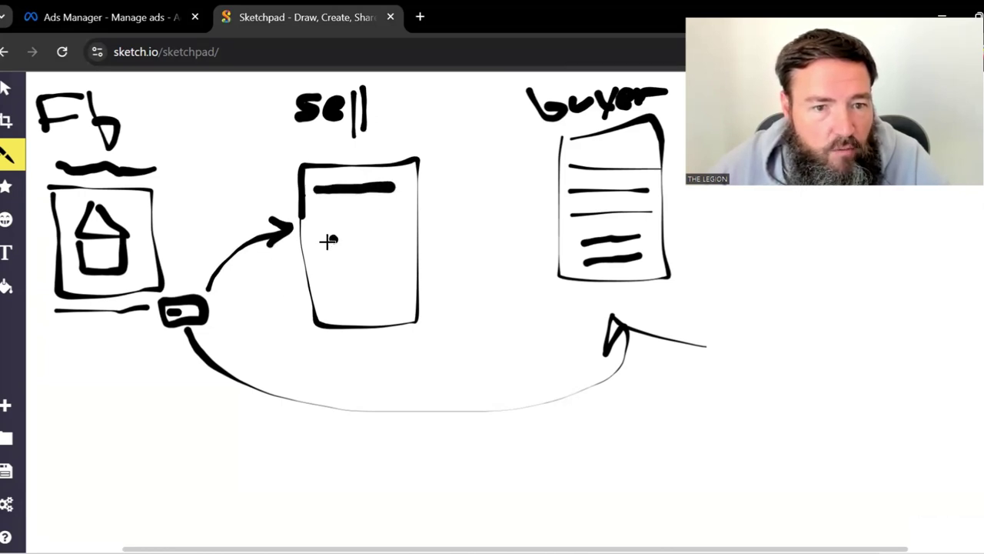
mouse_move(321, 243)
mouse_down()
mouse_move(369, 251)
mouse_move(376, 235)
mouse_move(326, 261)
mouse_move(356, 284)
mouse_move(385, 266)
mouse_move(324, 304)
mouse_move(384, 315)
mouse_move(329, 297)
mouse_up()
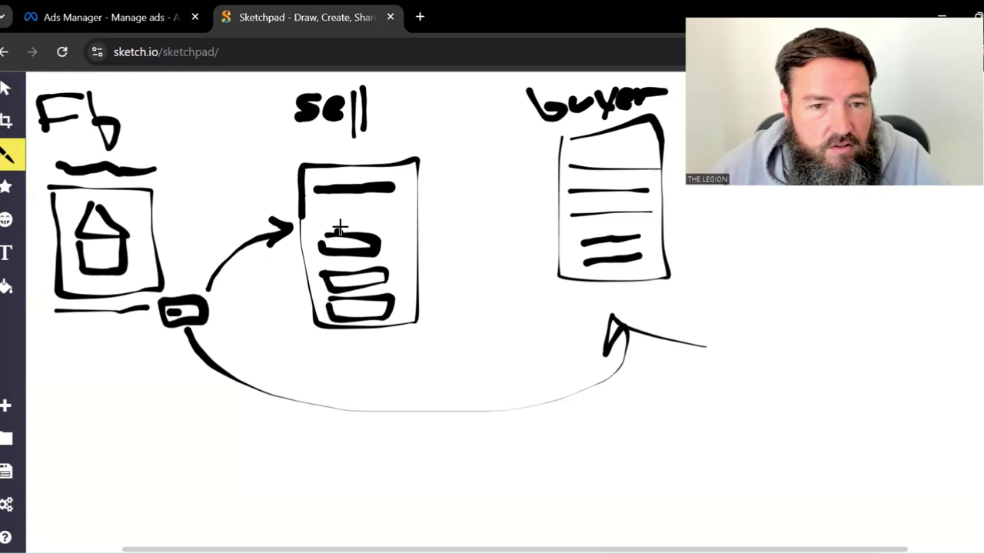
drag(345, 249, 347, 241)
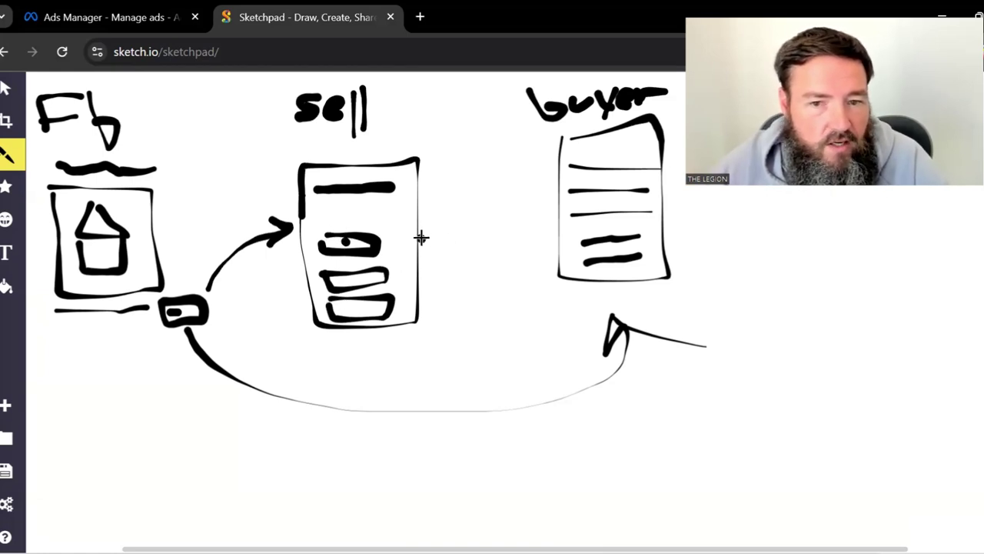
mouse_move(428, 233)
mouse_down()
mouse_move(489, 194)
mouse_move(523, 187)
mouse_move(566, 202)
mouse_up()
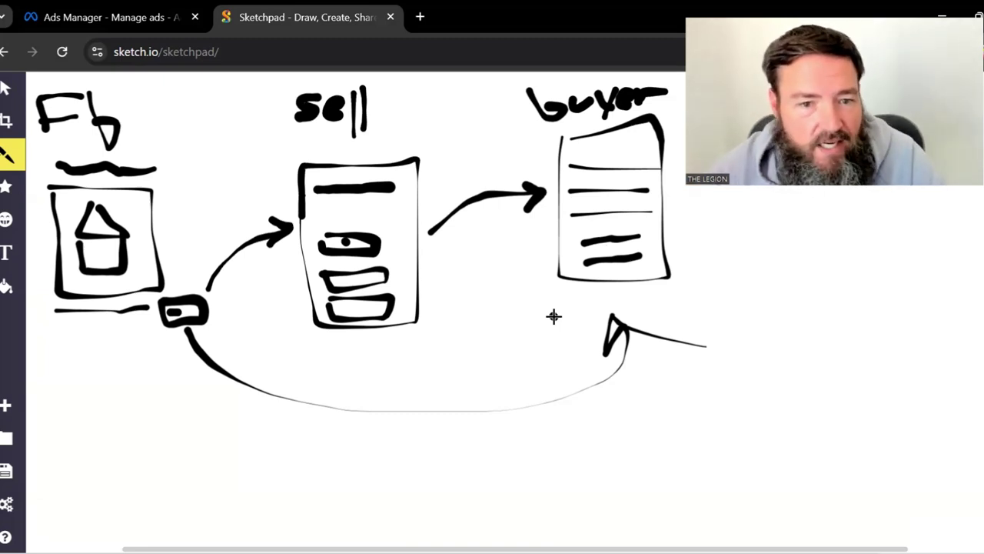
click(392, 224)
key(ctrl+z)
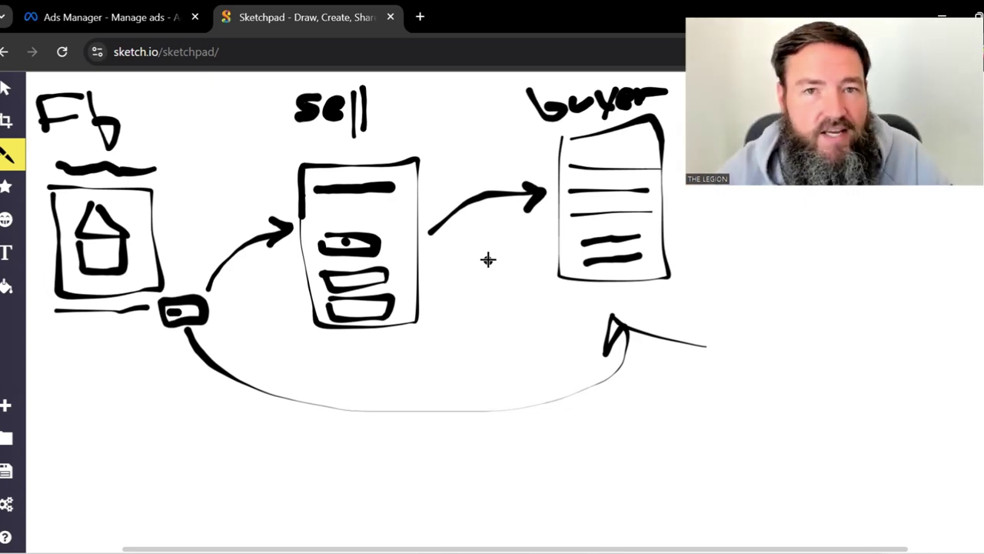
click(222, 200)
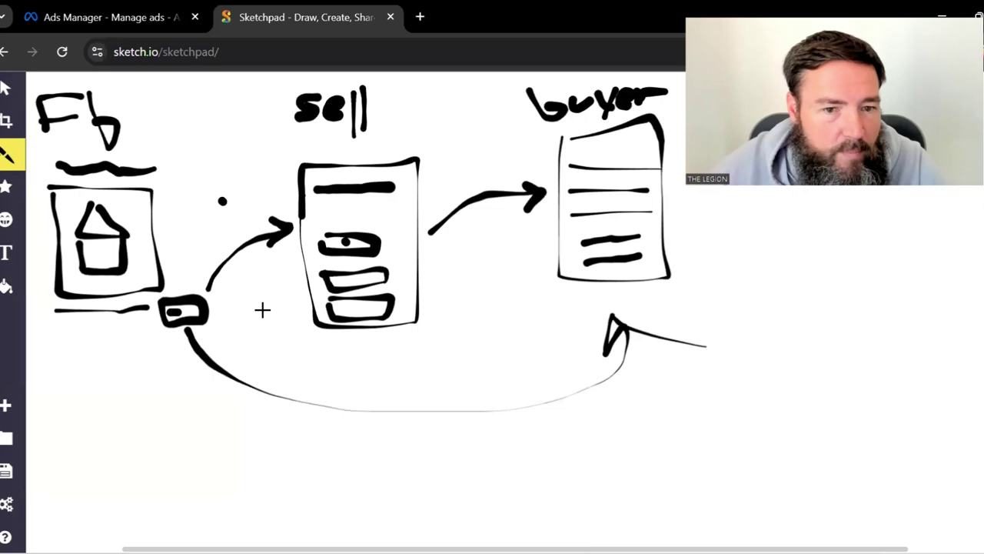
click(367, 395)
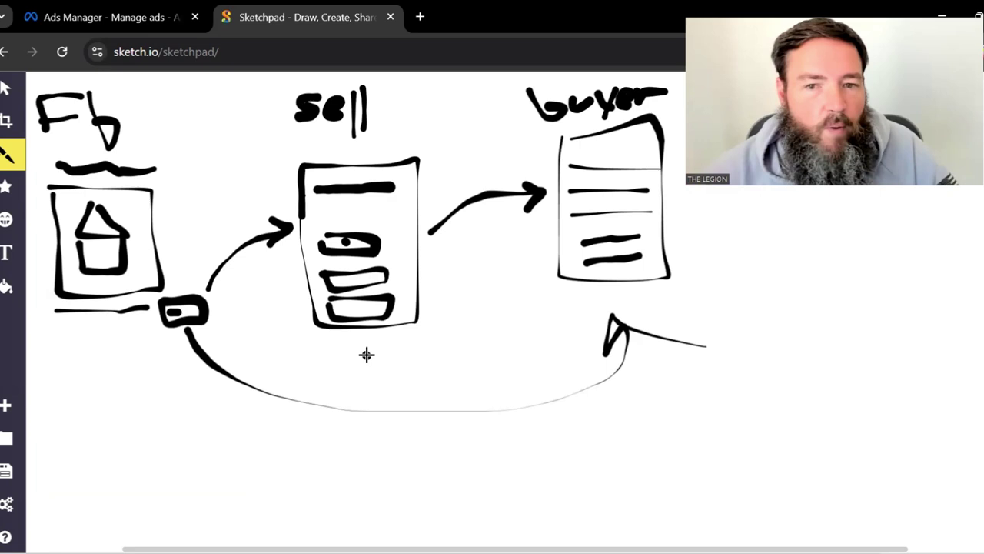
click(211, 220)
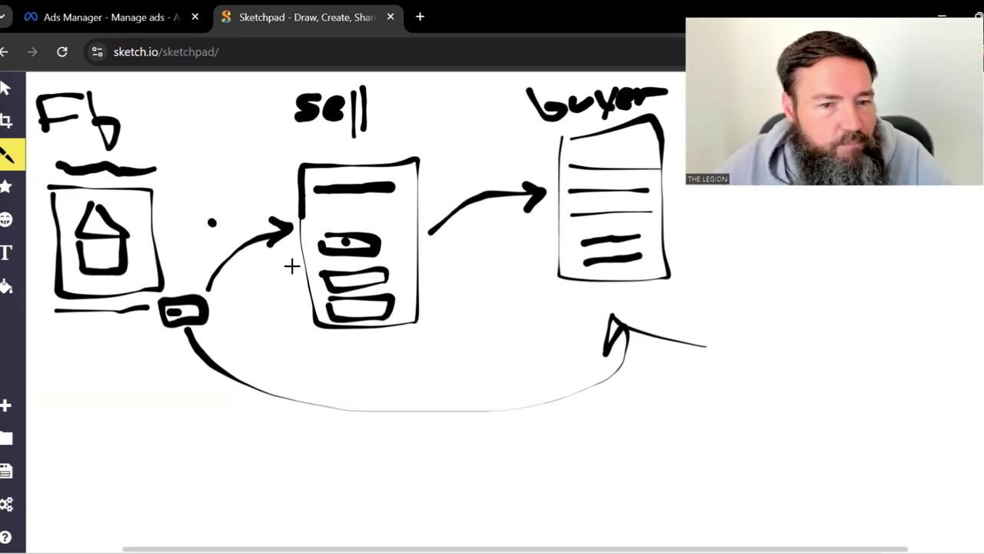
click(350, 168)
click(455, 195)
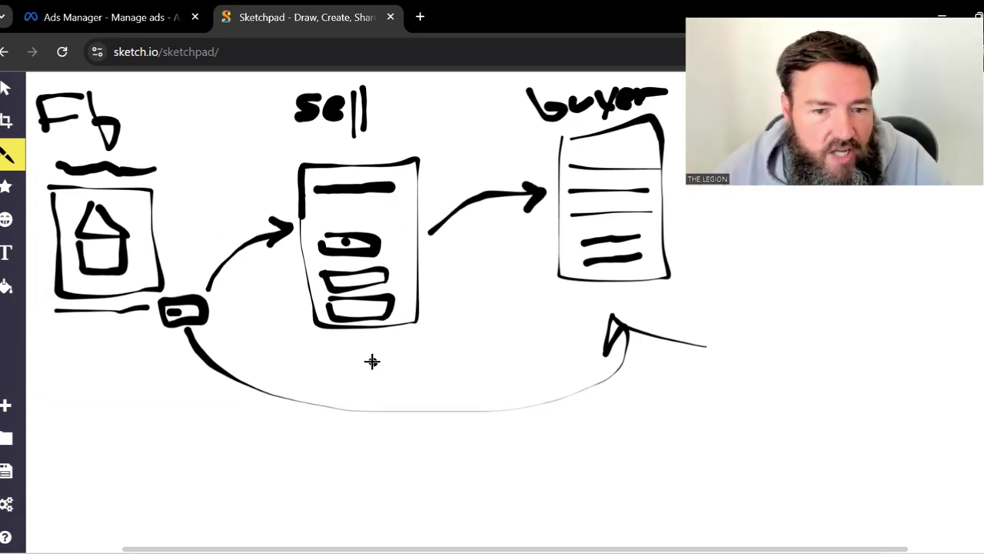